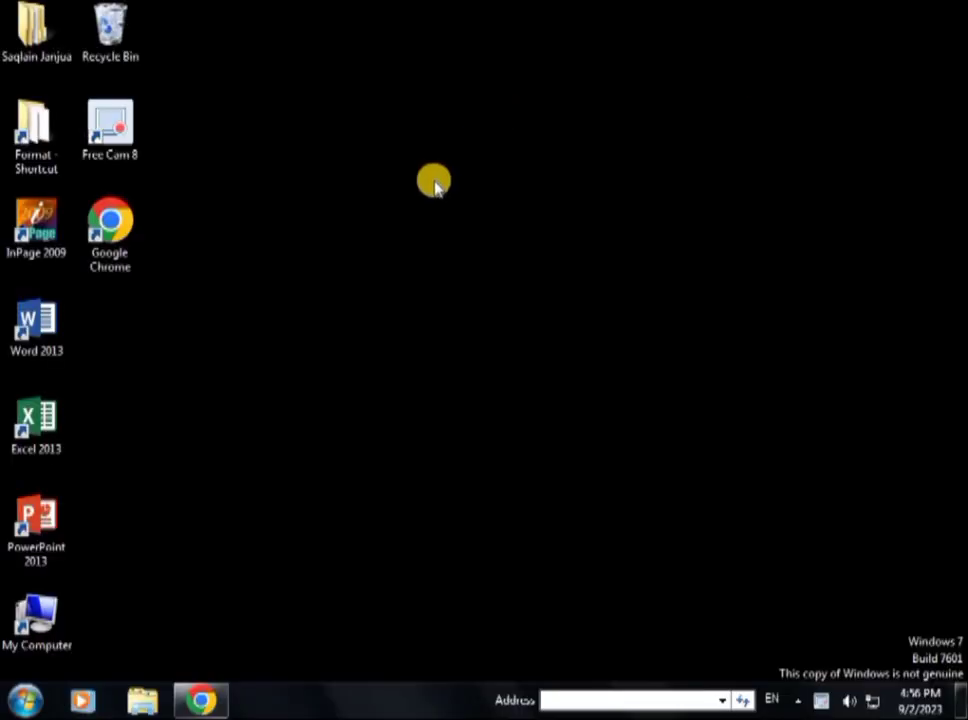
- Open the Traning7 file from the course folder inside the maximized personal folder window
double_click(32, 30)
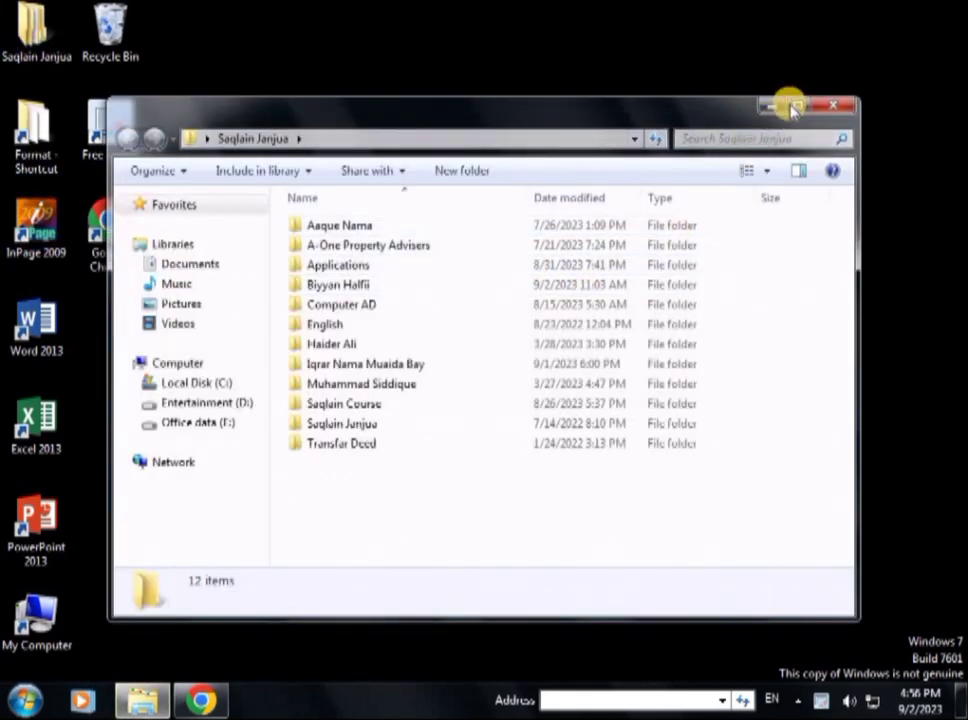
left_click(795, 106)
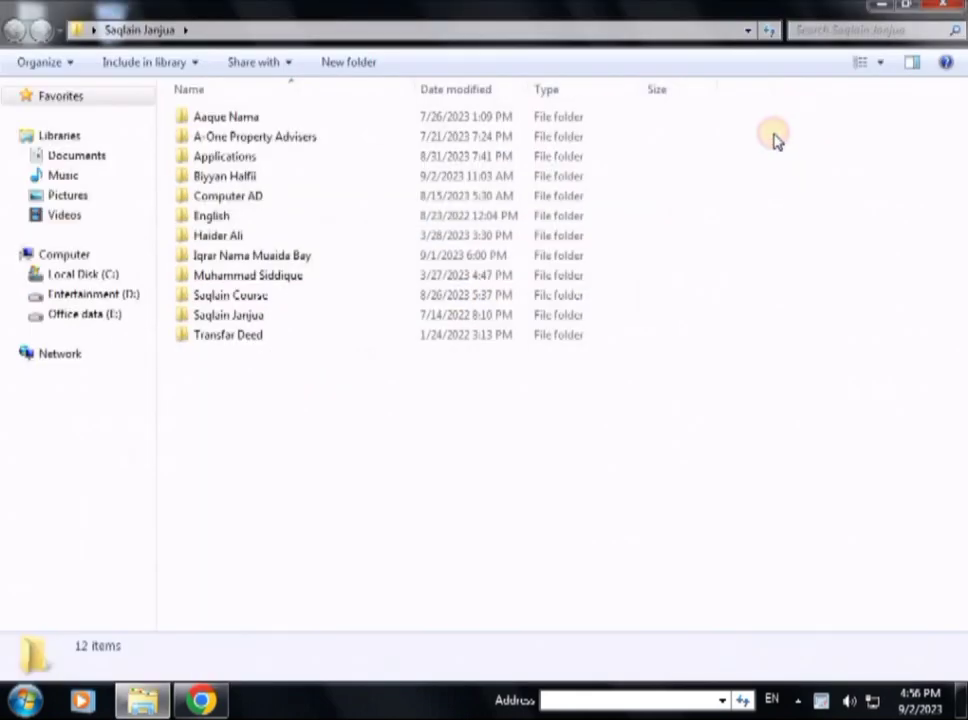
double_click(218, 300)
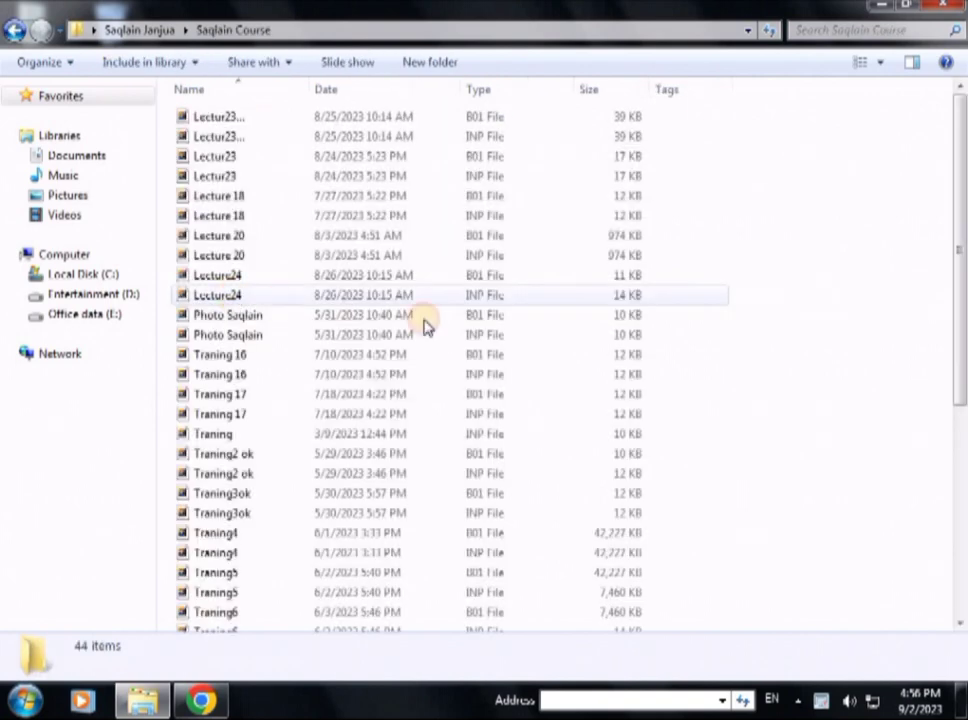
scroll(292, 339, "down", 7)
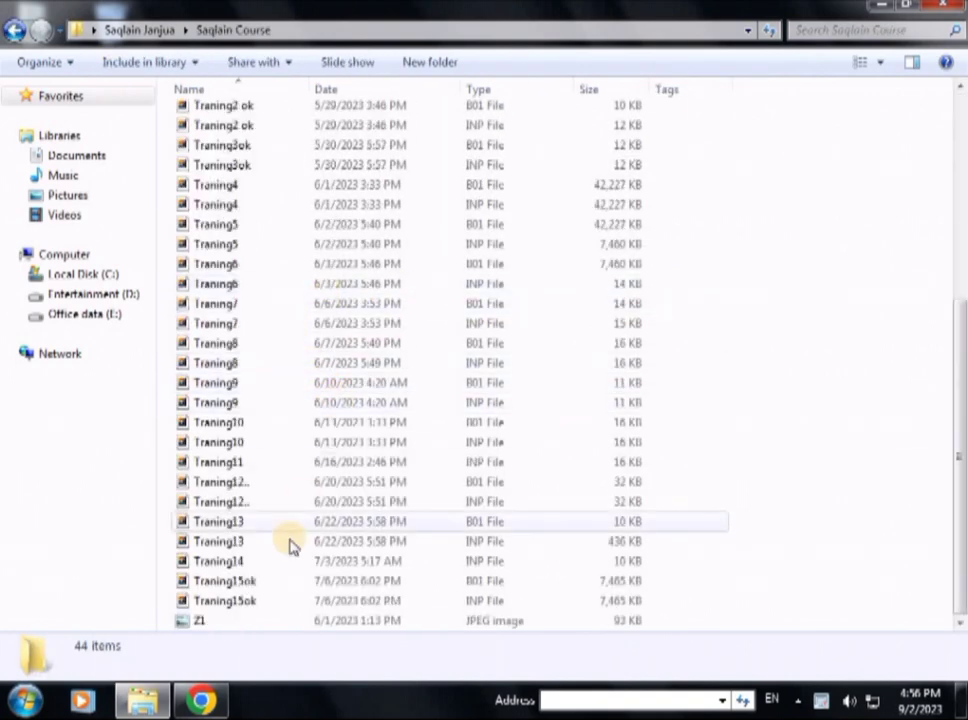
double_click(218, 323)
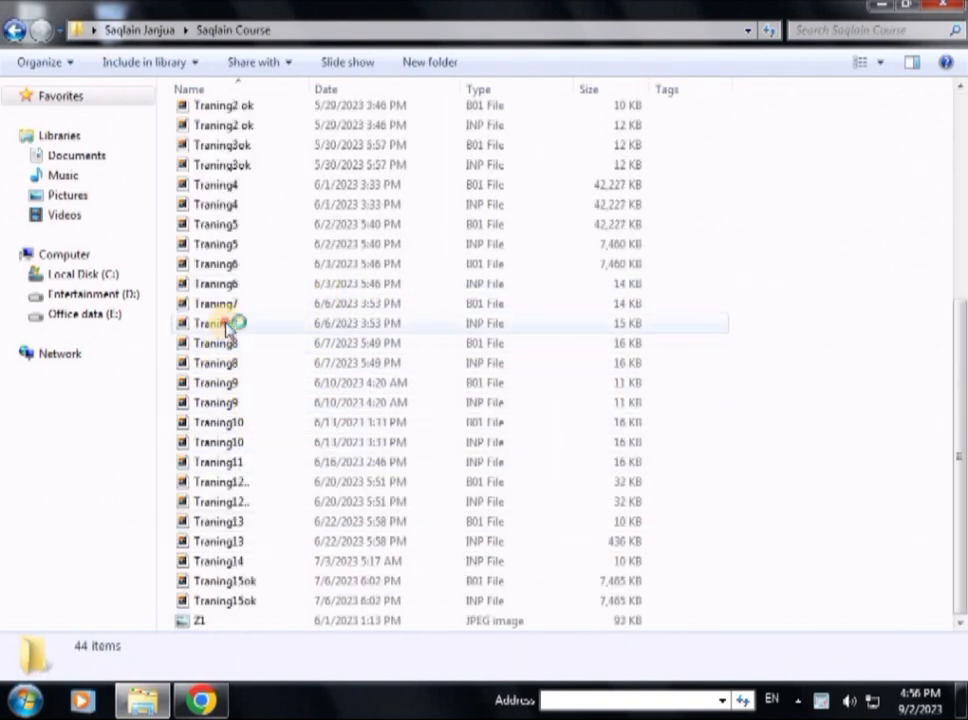
- Dismiss the registry error, maximize InPage, and scroll up to the Urdu paragraph
left_click(574, 390)
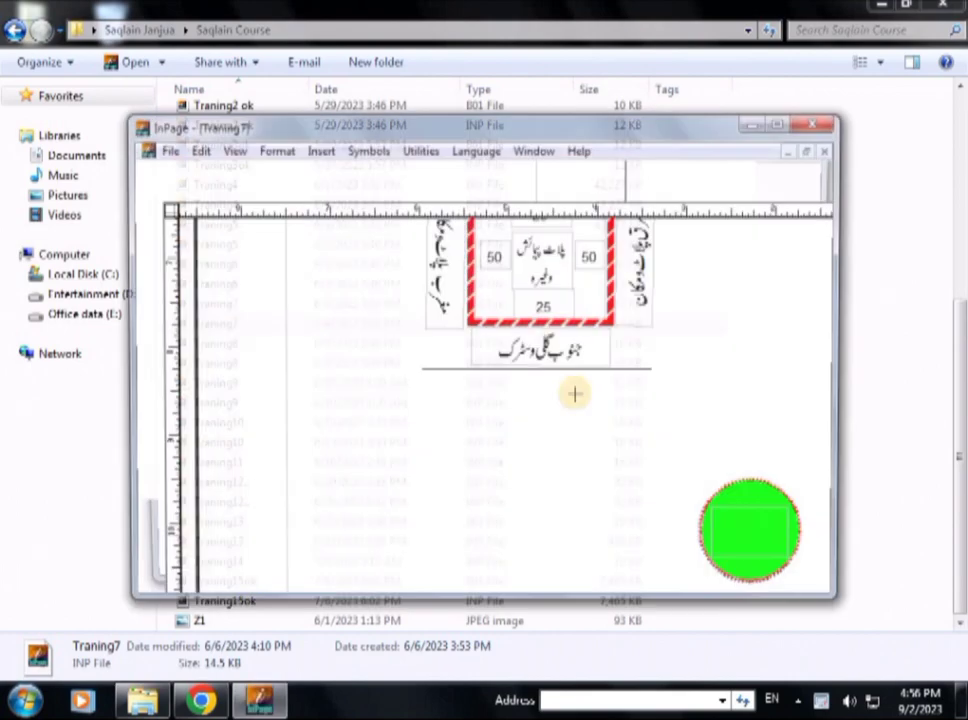
left_click(781, 121)
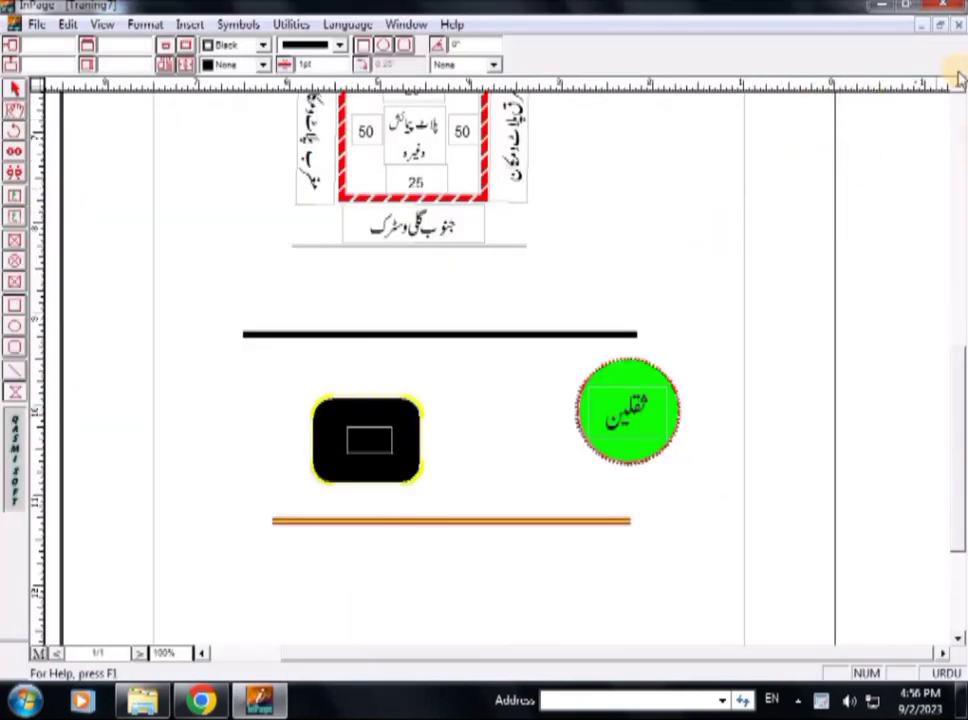
scroll(958, 90, "up", 3)
scroll(958, 90, "up", 3)
scroll(958, 90, "up", 3)
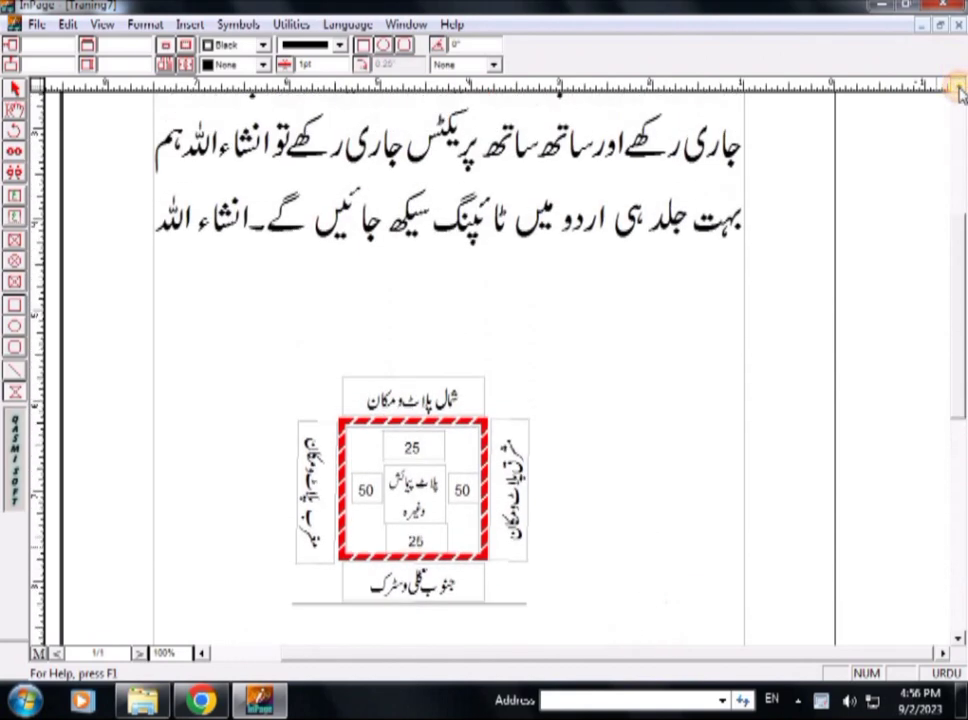
scroll(958, 90, "up", 3)
scroll(958, 90, "up", 1)
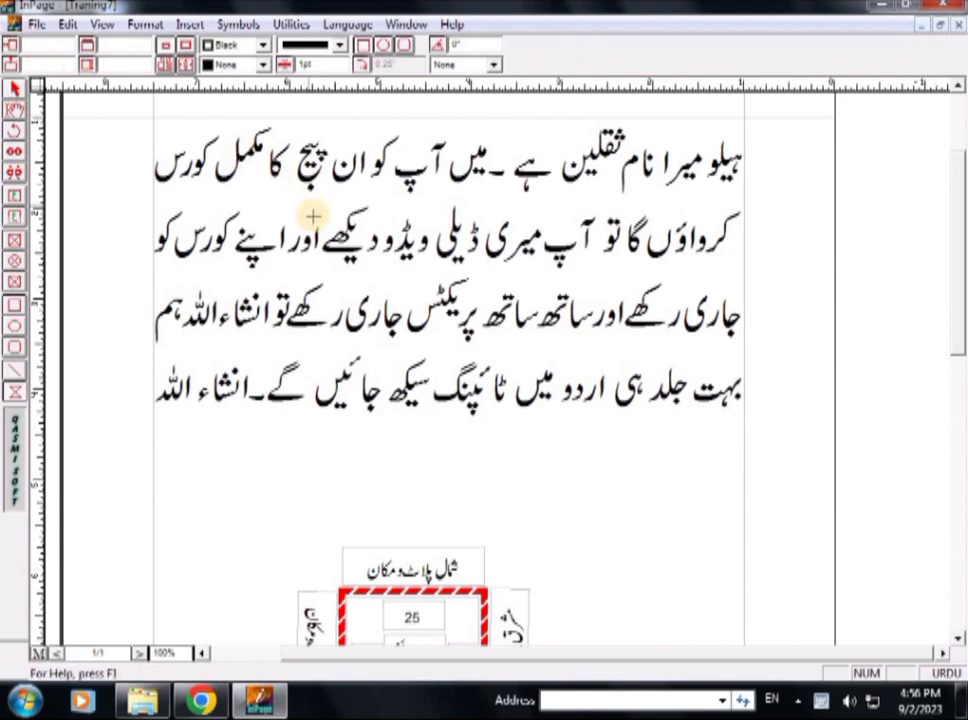
left_click(35, 26)
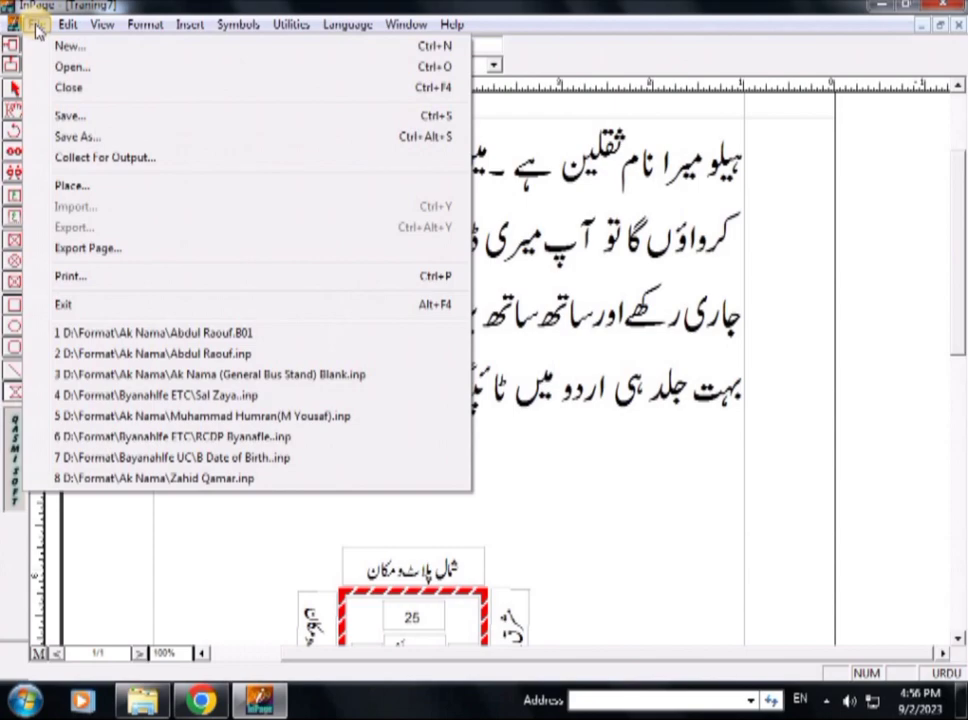
- Reopen the Print dialog with Ctrl+P and select Microsoft XPS Document Writer as printer
left_click(73, 287)
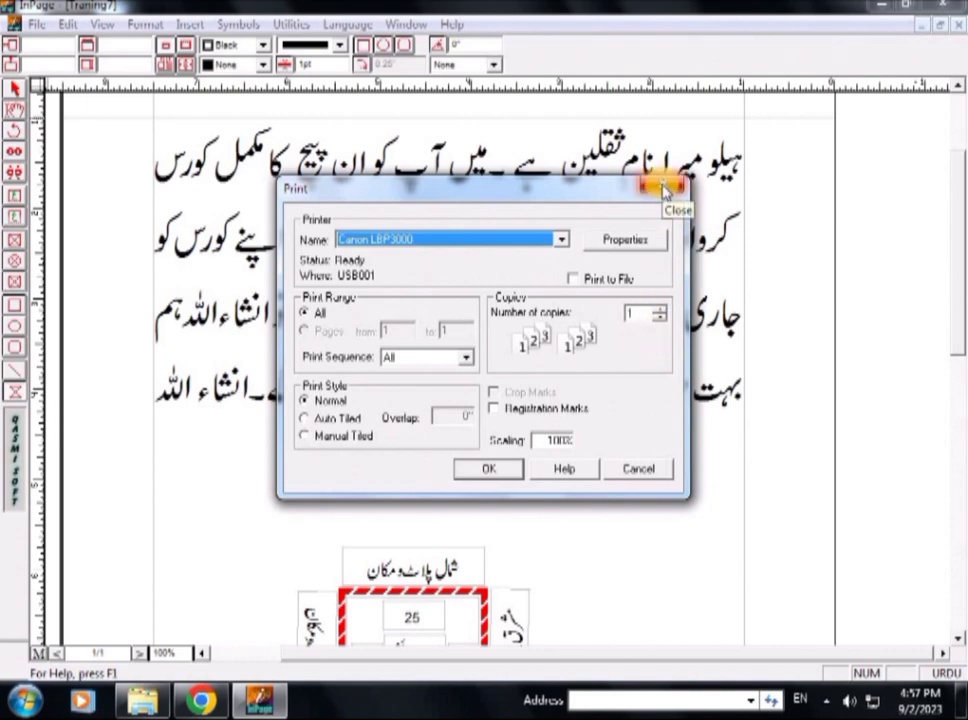
left_click(664, 190)
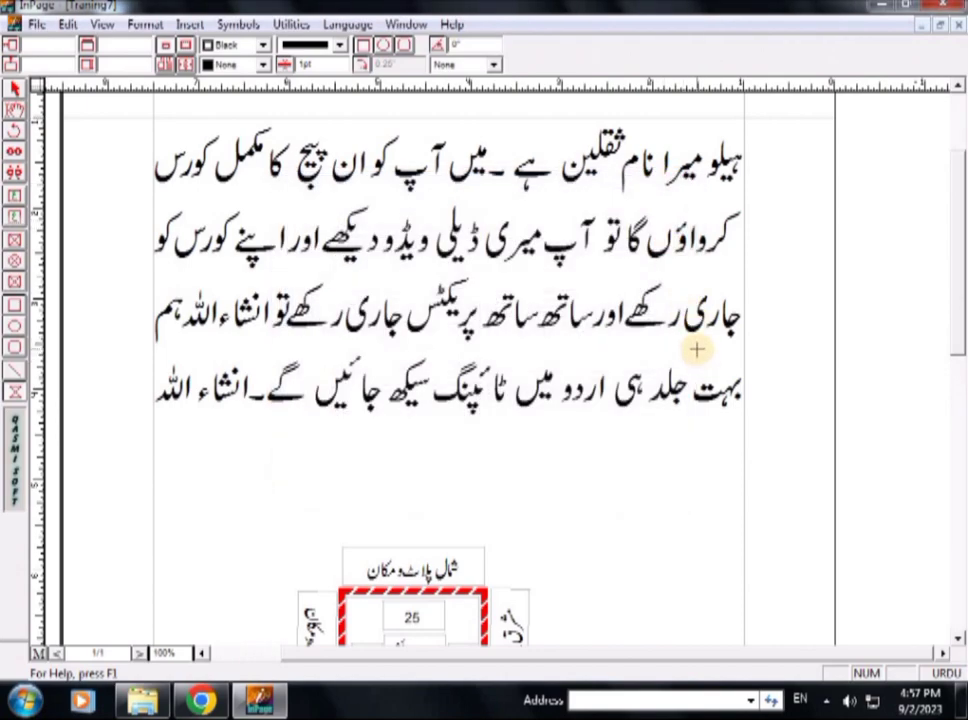
key("ctrl+p")
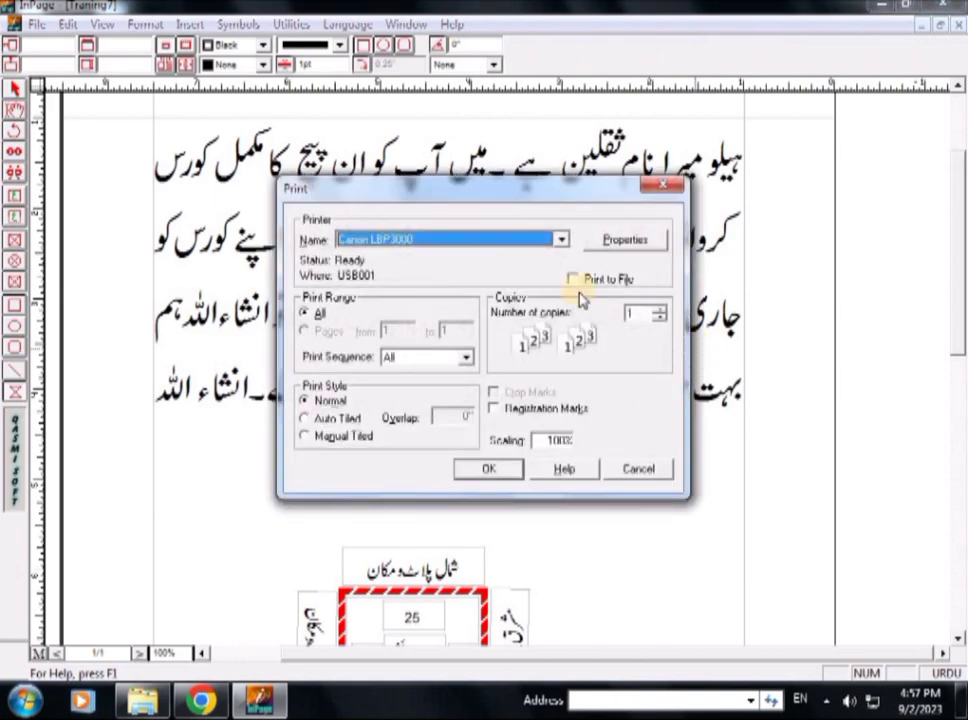
left_click(561, 241)
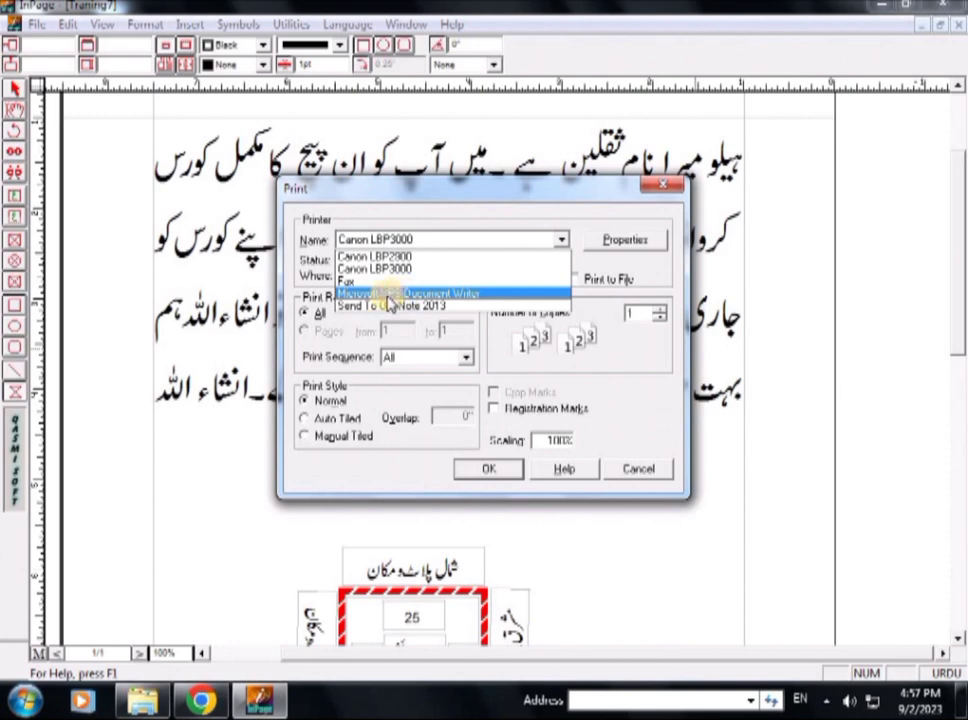
left_click(389, 294)
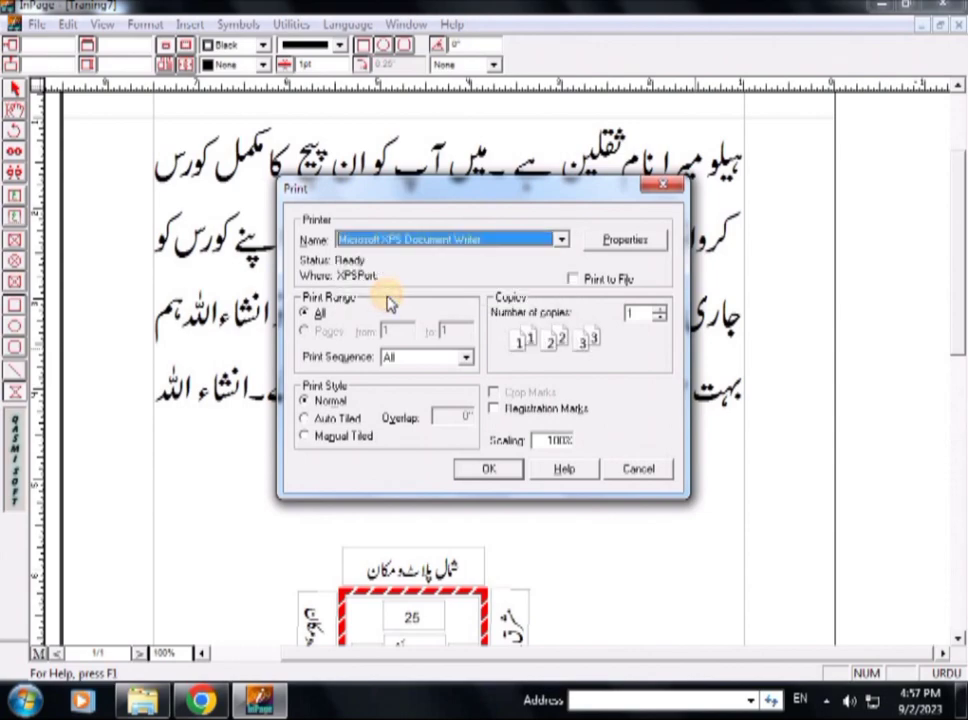
- Print to an XPS file named PDF saved on the Desktop
left_click(490, 472)
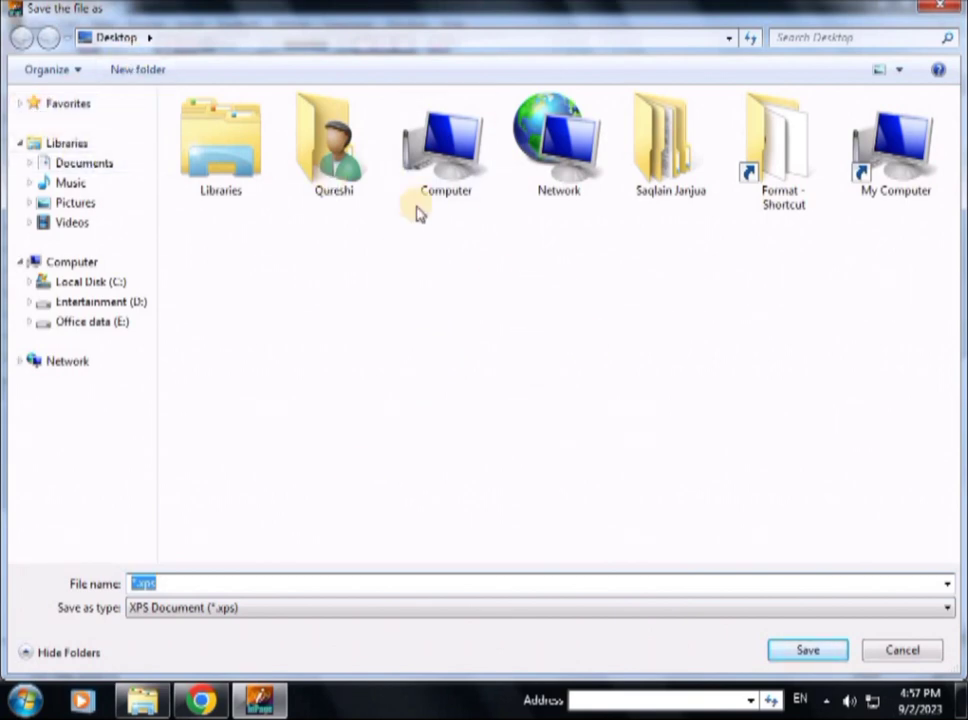
left_click(218, 581)
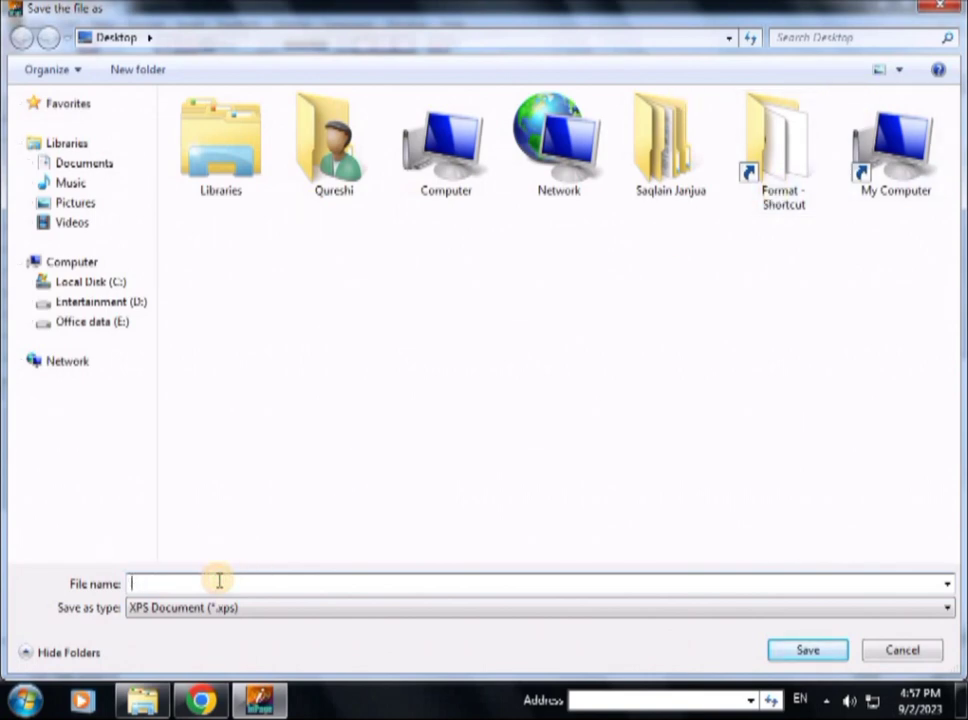
type("P")
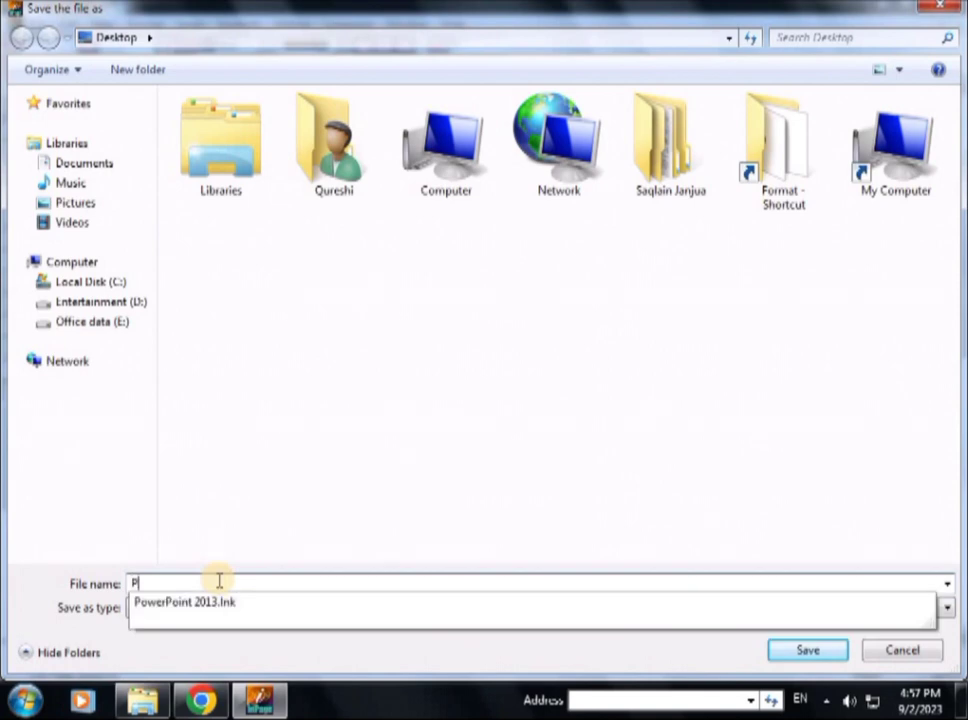
type("DF")
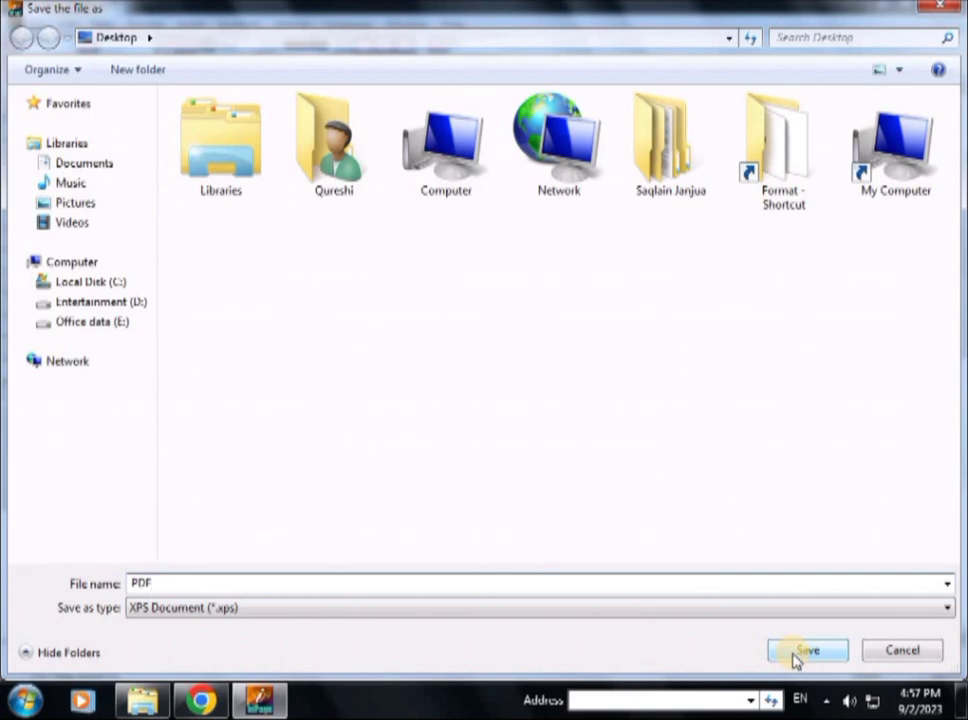
left_click(795, 655)
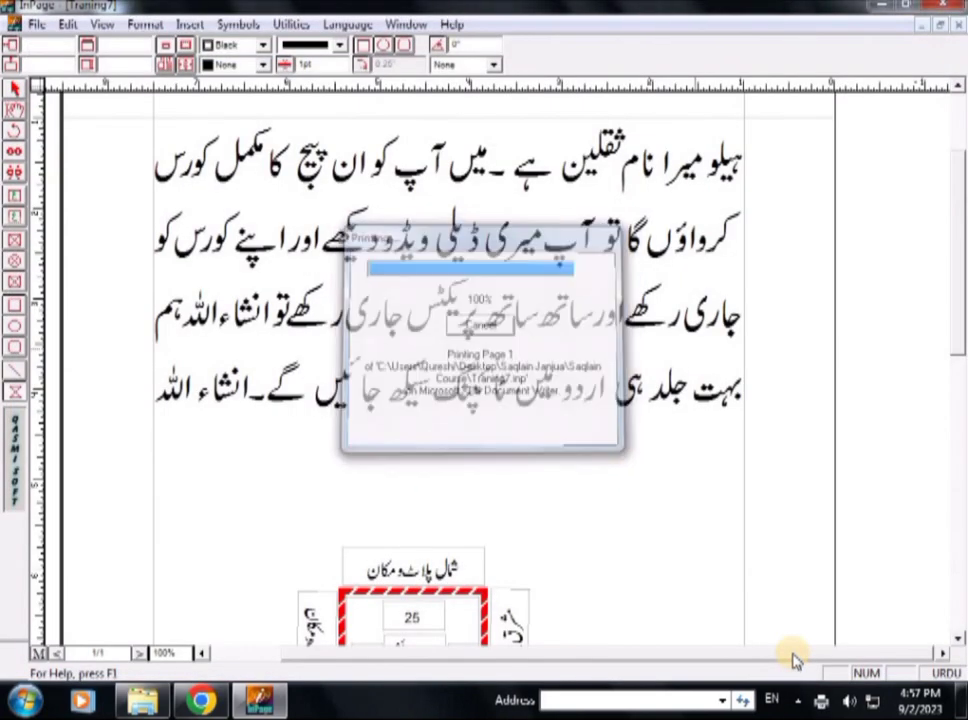
- Minimize InPage and Explorer, then open PDF.xps from the desktop in a maximized XPS Viewer
left_click(882, 6)
left_click(880, 8)
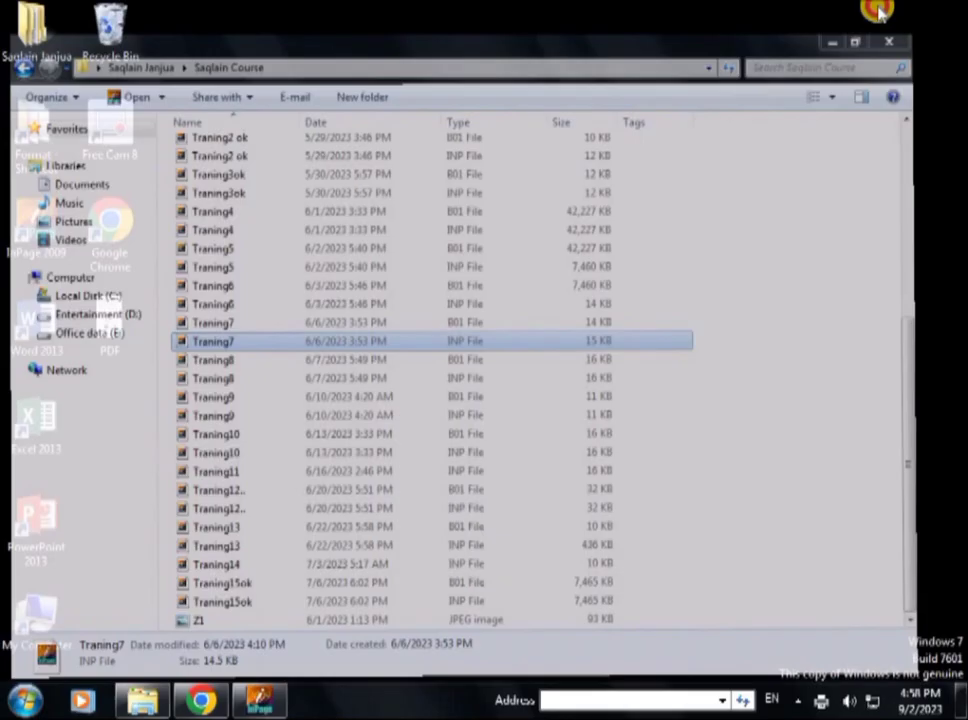
left_click(118, 328)
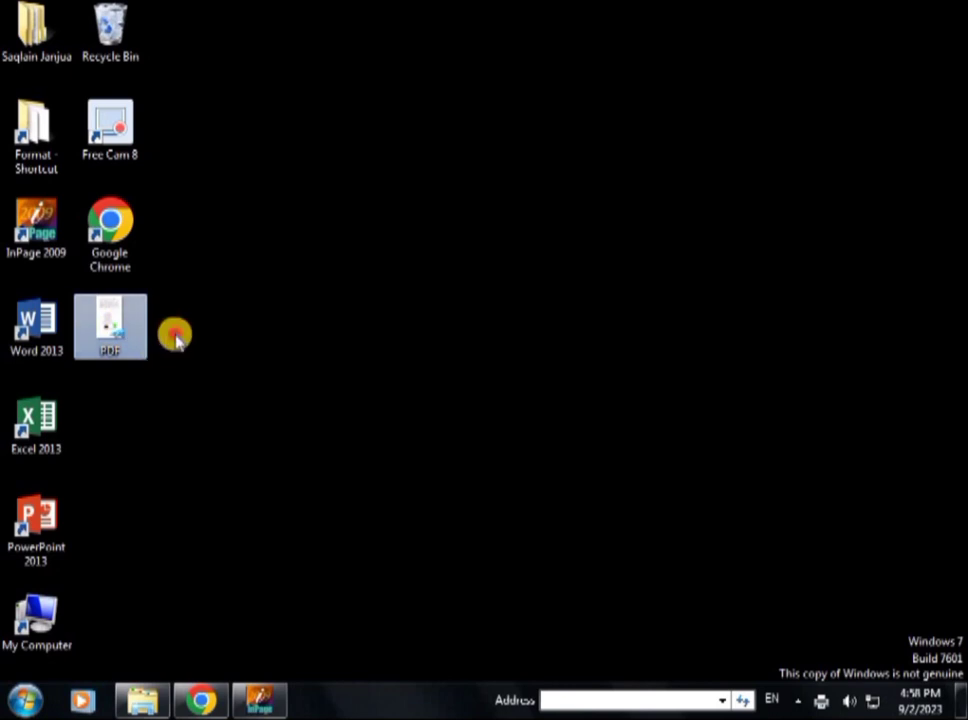
mouse_move(110, 324)
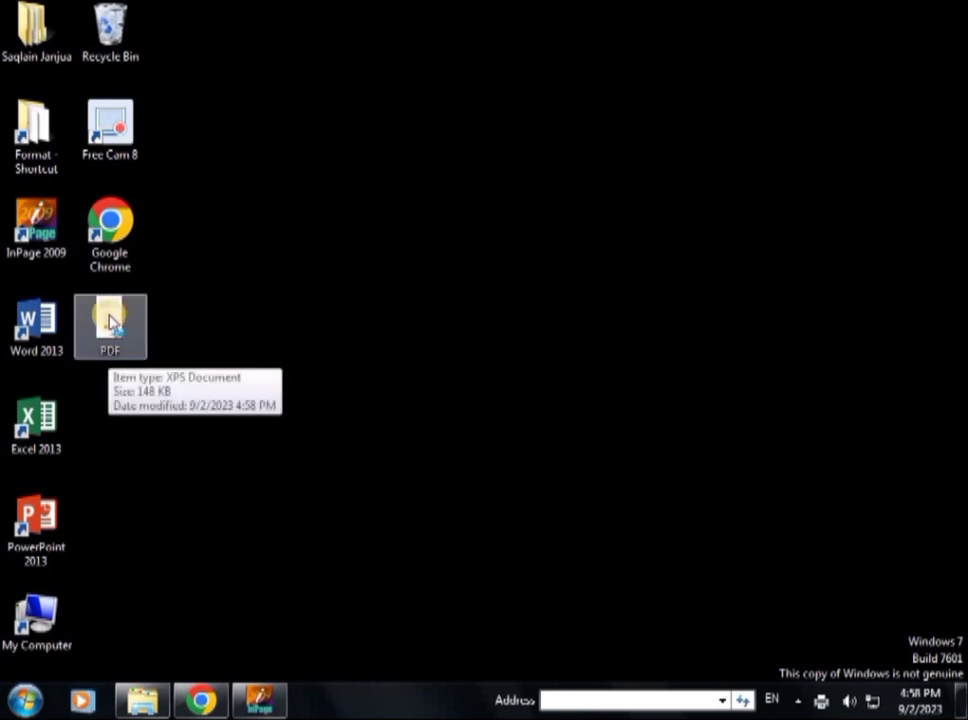
double_click(112, 322)
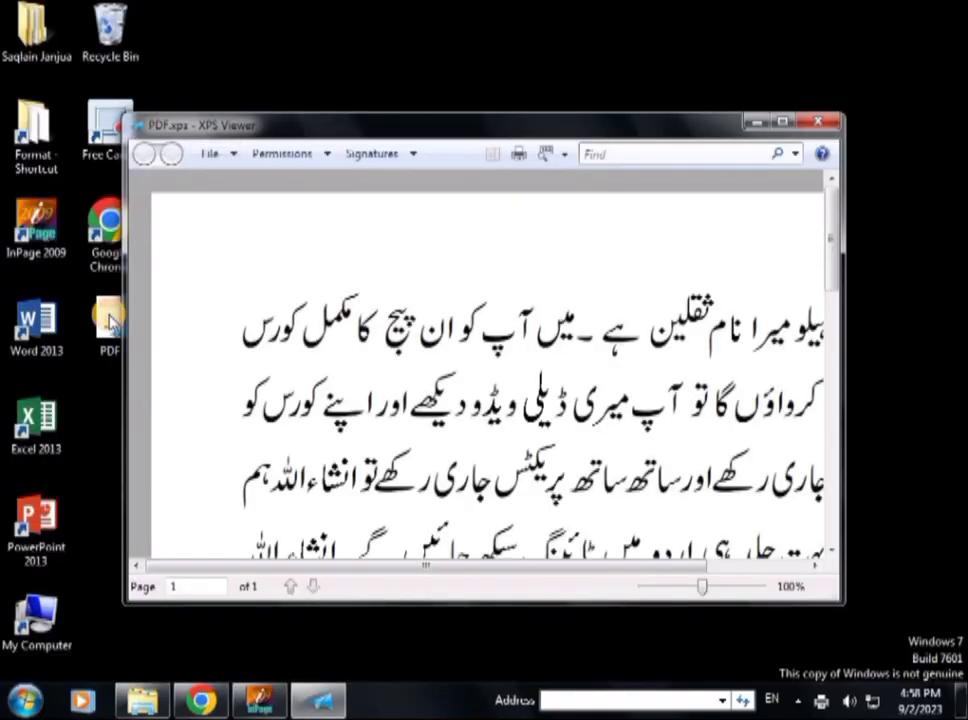
left_click(786, 122)
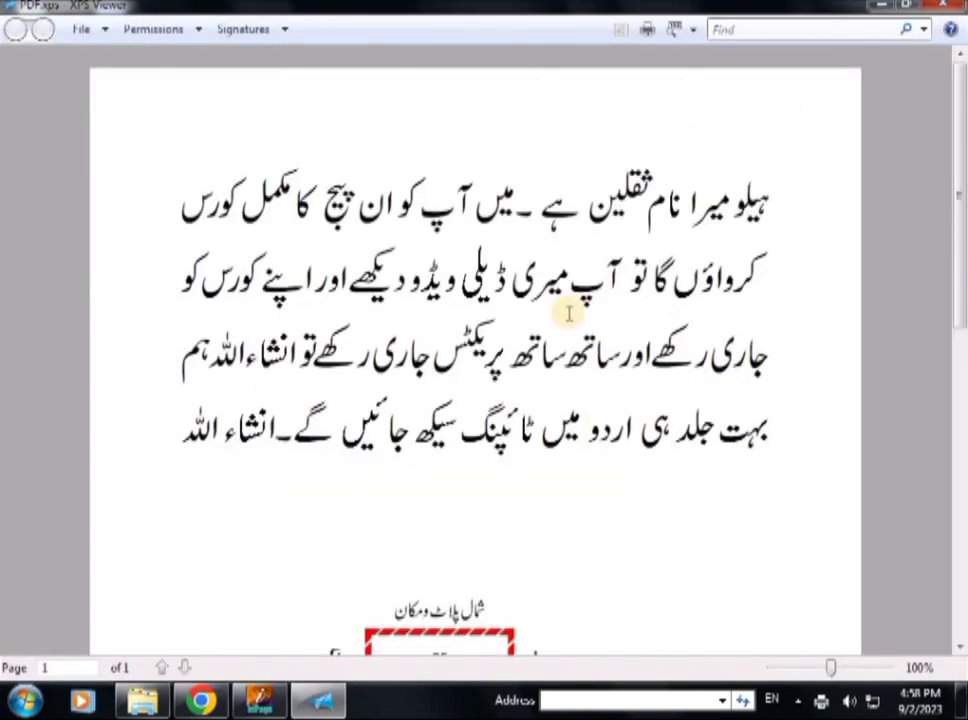
- Scroll through the Urdu text and plot diagram, then minimize the viewer
scroll(568, 315, "down", 5)
scroll(572, 315, "up", 4)
scroll(571, 310, "down", 3)
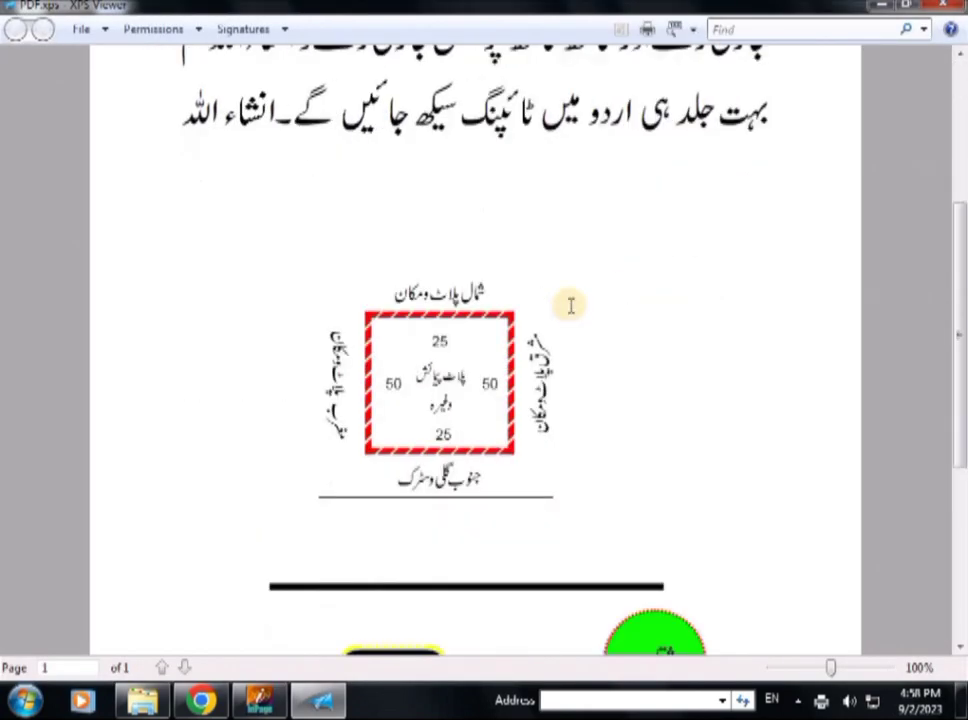
scroll(568, 280, "up", 3)
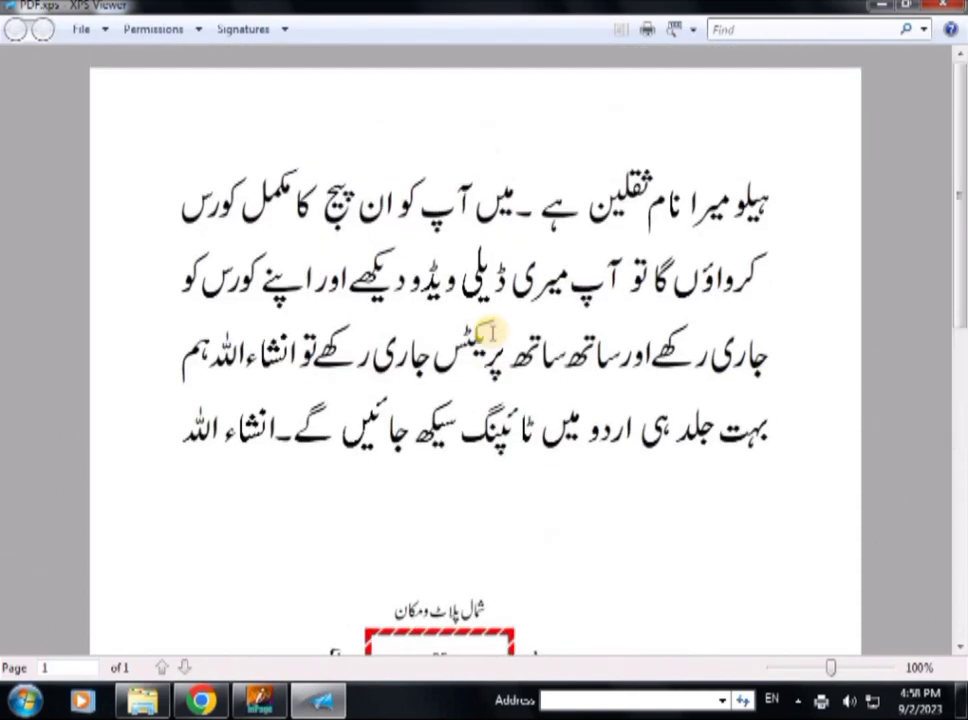
scroll(505, 310, "down", 5)
scroll(492, 338, "up", 2)
scroll(493, 340, "down", 1)
scroll(676, 259, "down", 1)
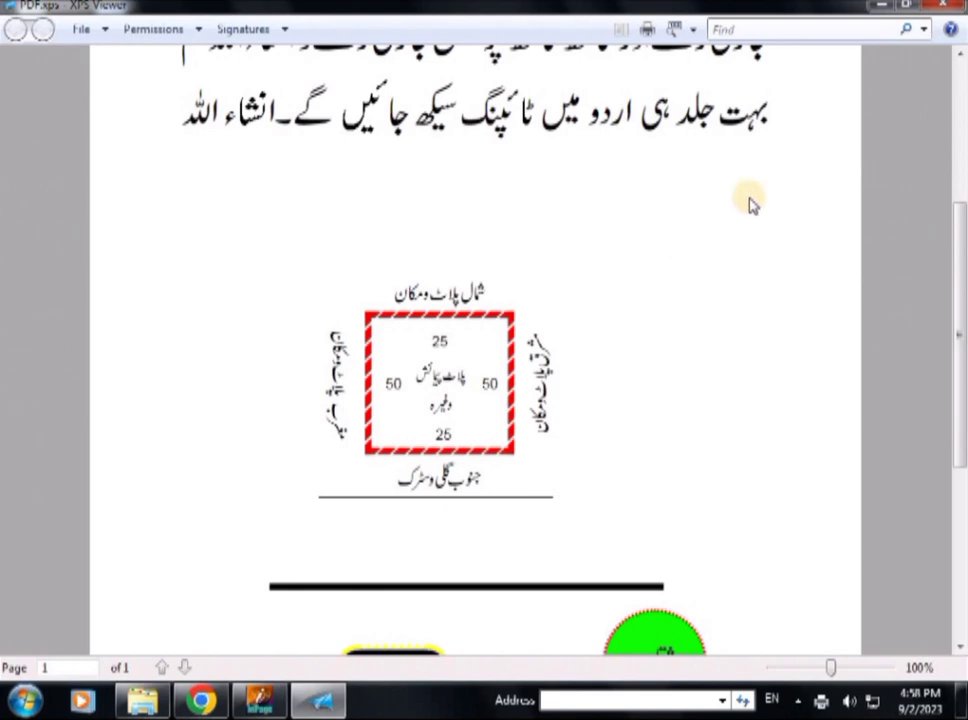
left_click(885, 9)
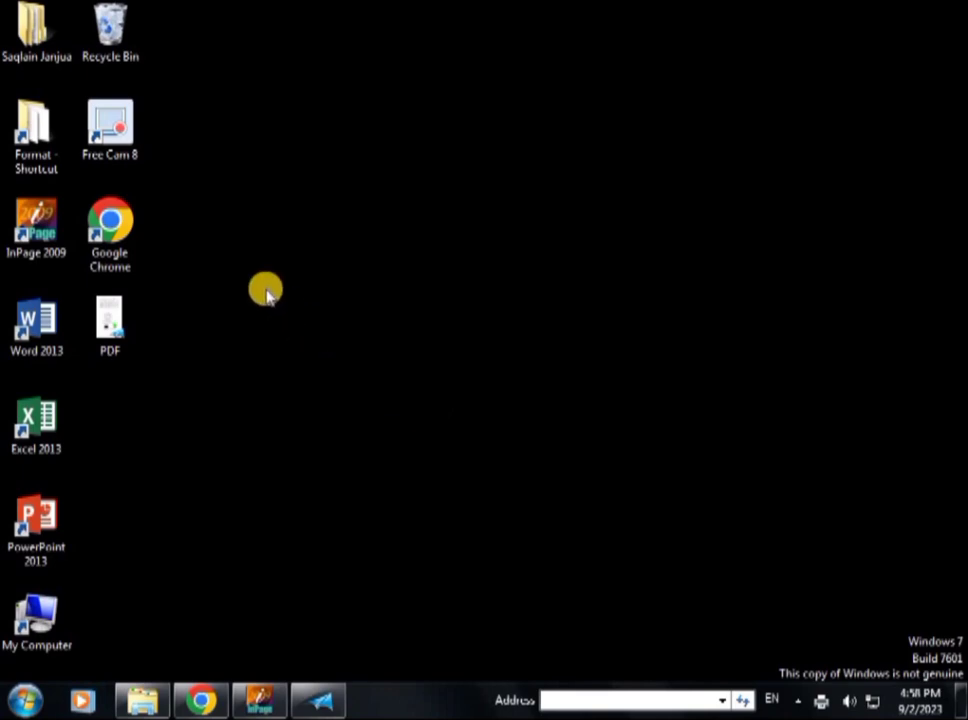
- Search Google for 'Primo Pdf' in a maximized Chrome, review the results, then minimize it
double_click(97, 240)
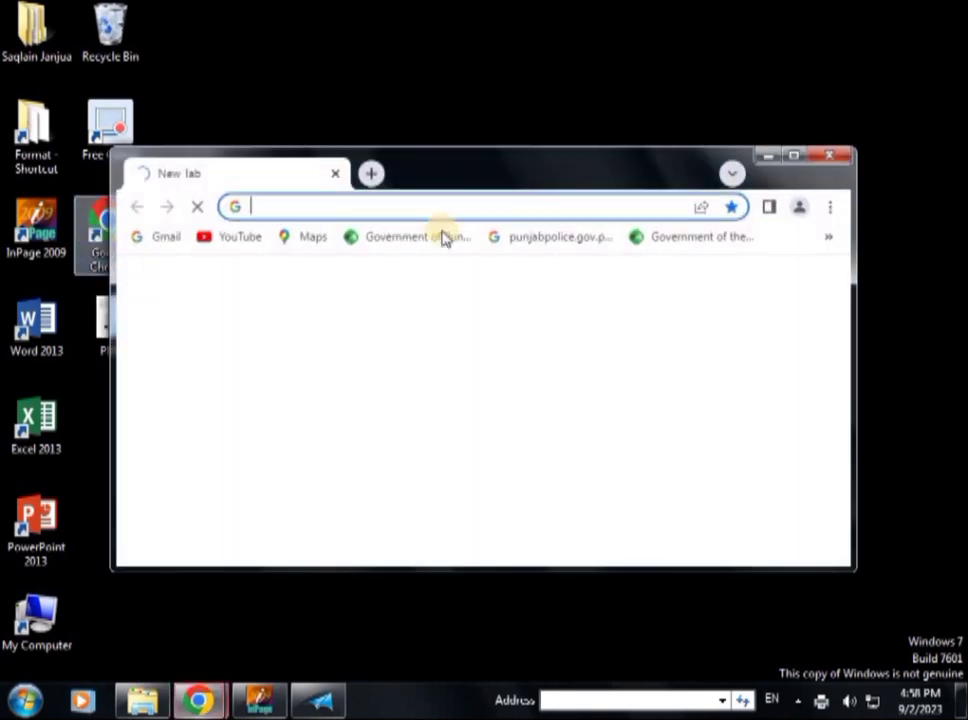
left_click(789, 160)
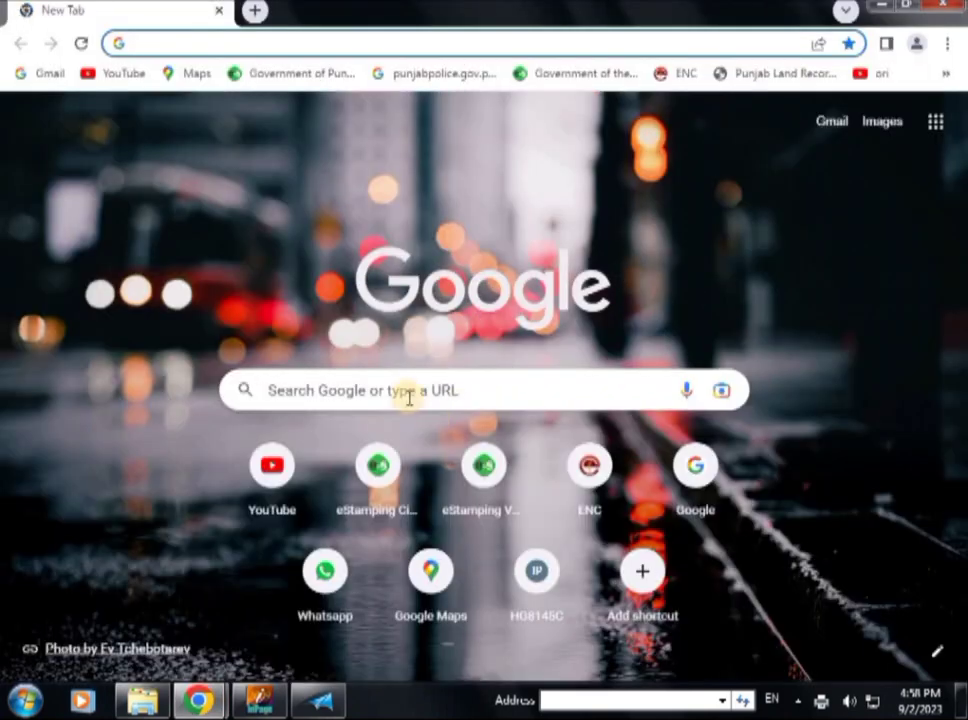
left_click(404, 394)
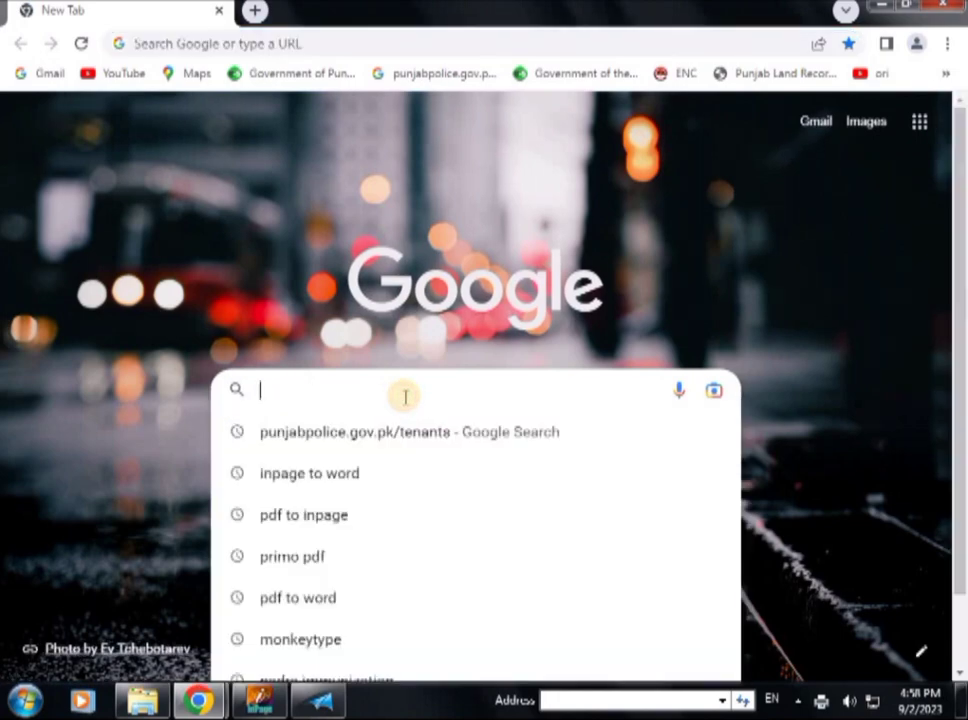
type("Pr")
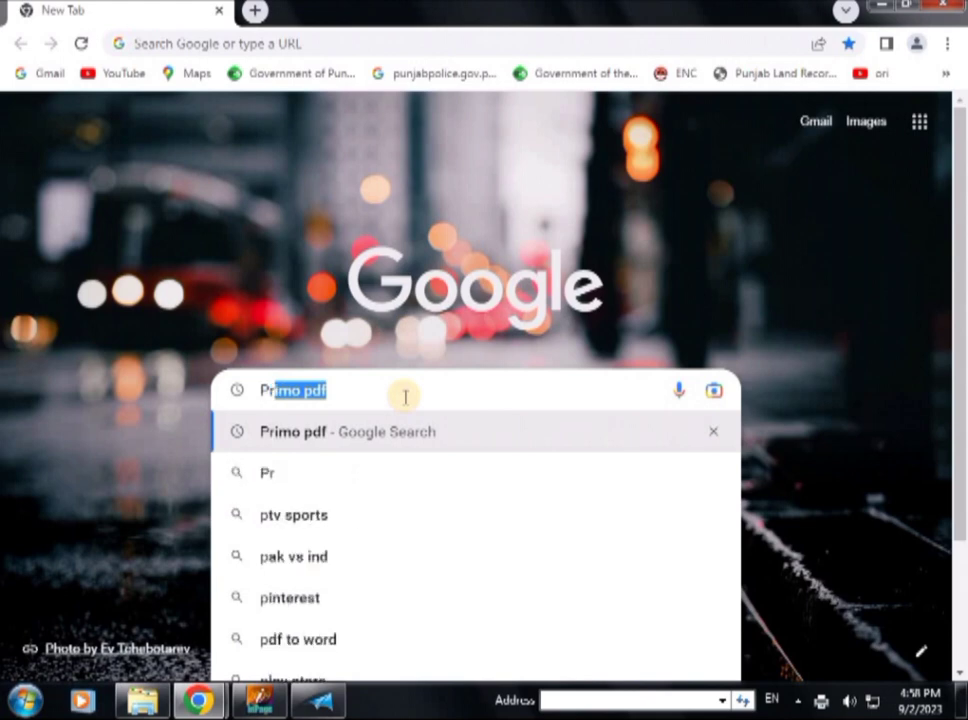
type("imo")
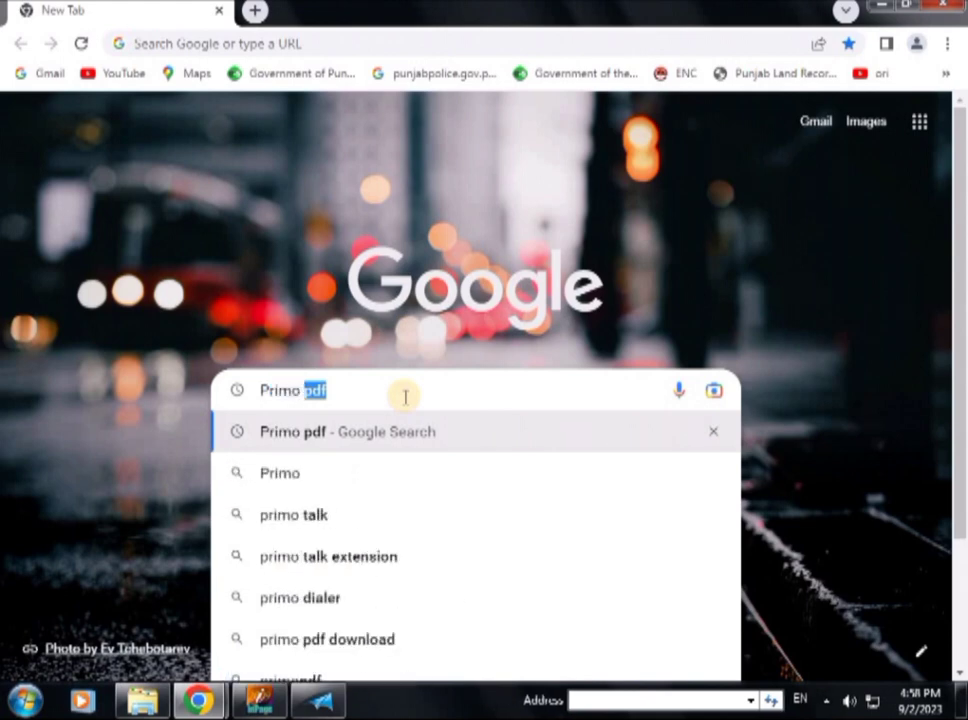
type(" Pd")
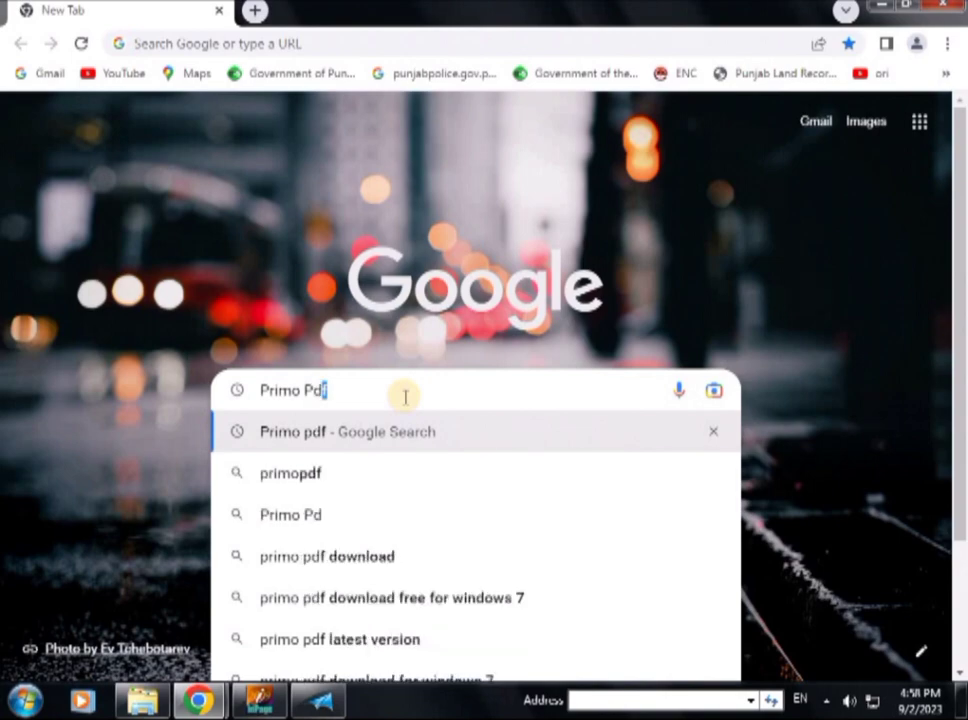
type("f")
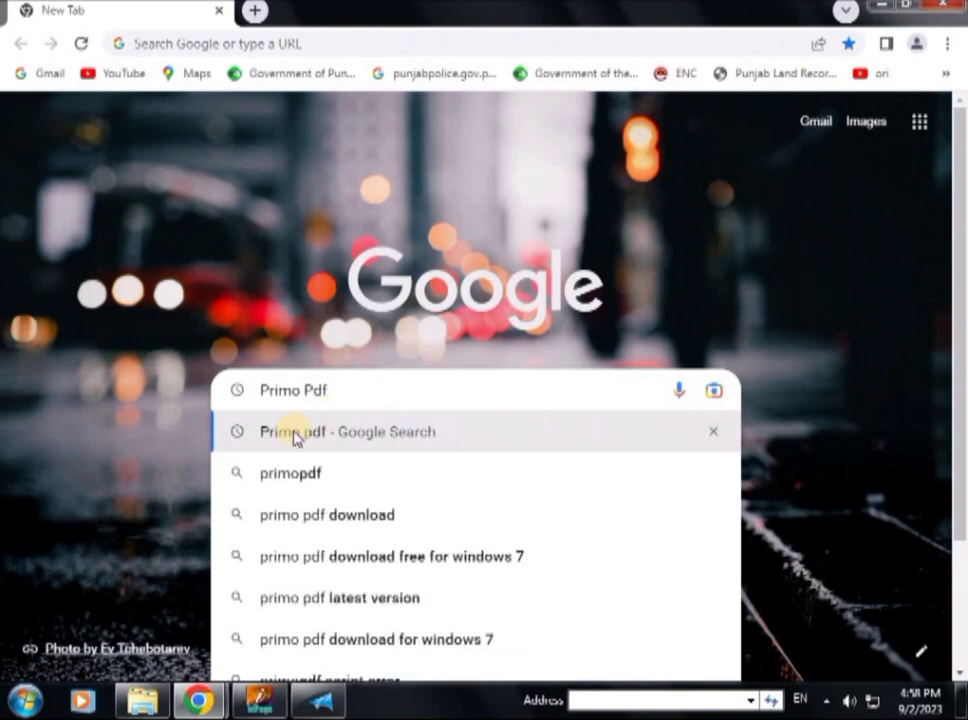
left_click(290, 440)
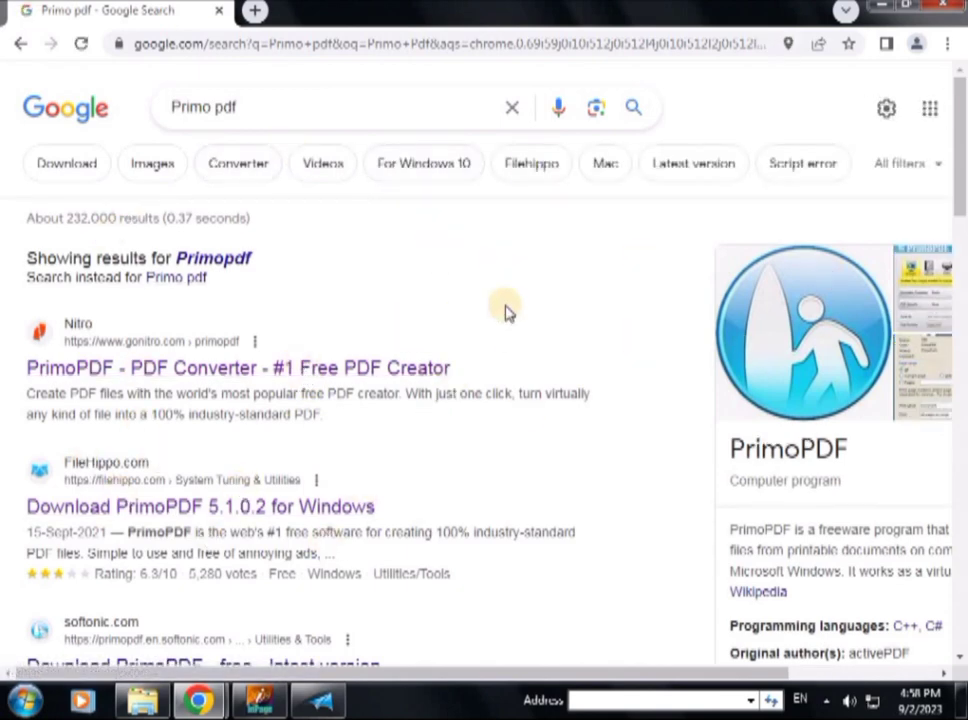
scroll(515, 307, "down", 1)
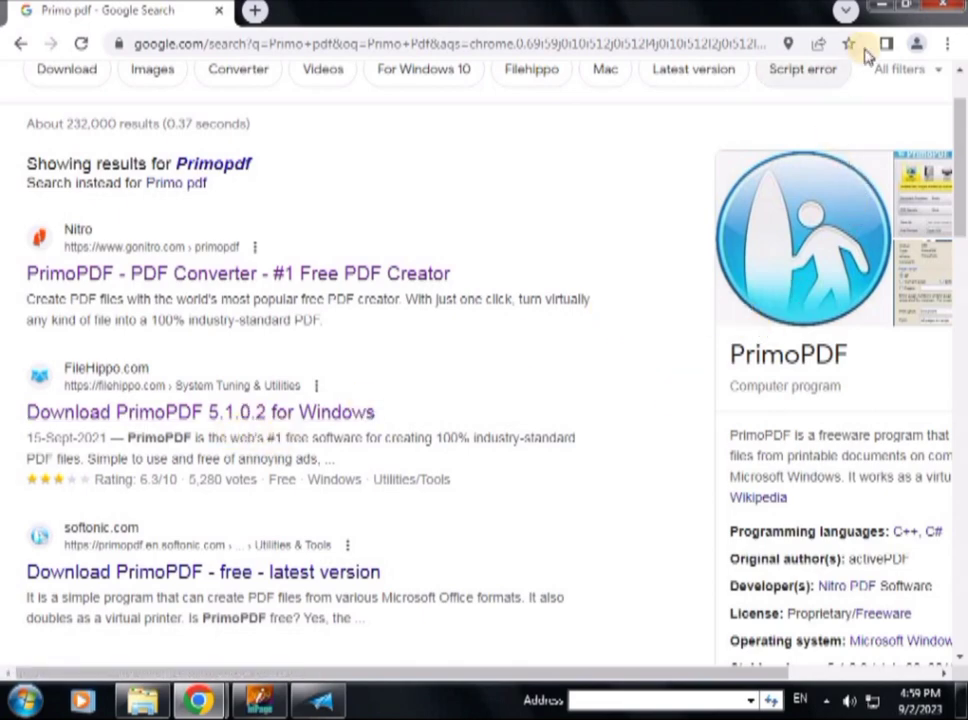
left_click(881, 6)
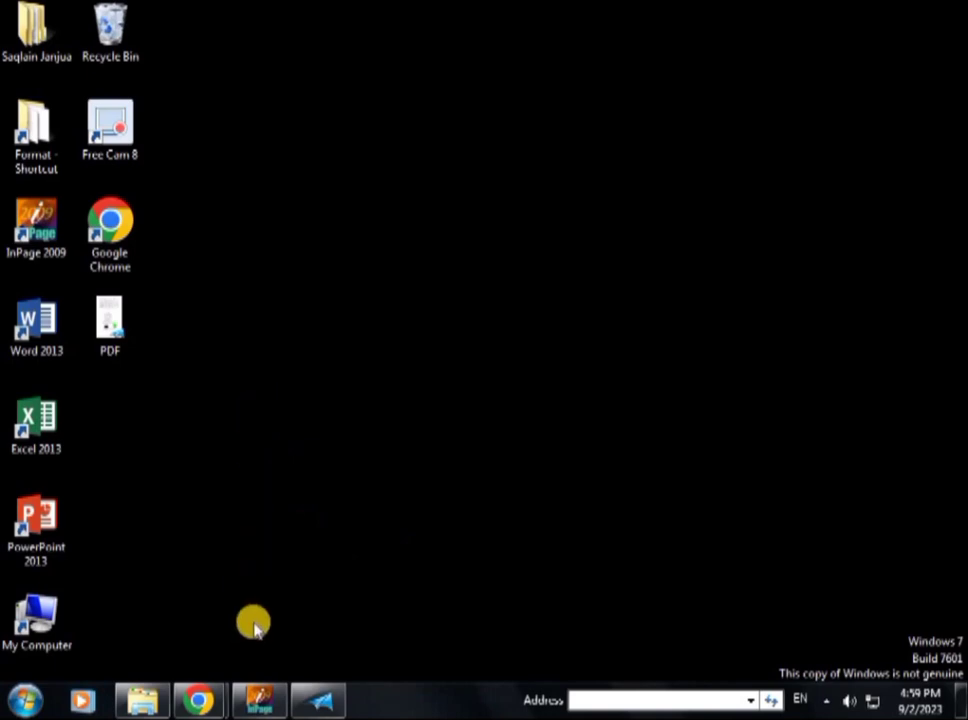
- Print the Traning7 document on the Canon LBP3000 printer, accepting the warning
left_click(259, 699)
left_click(37, 26)
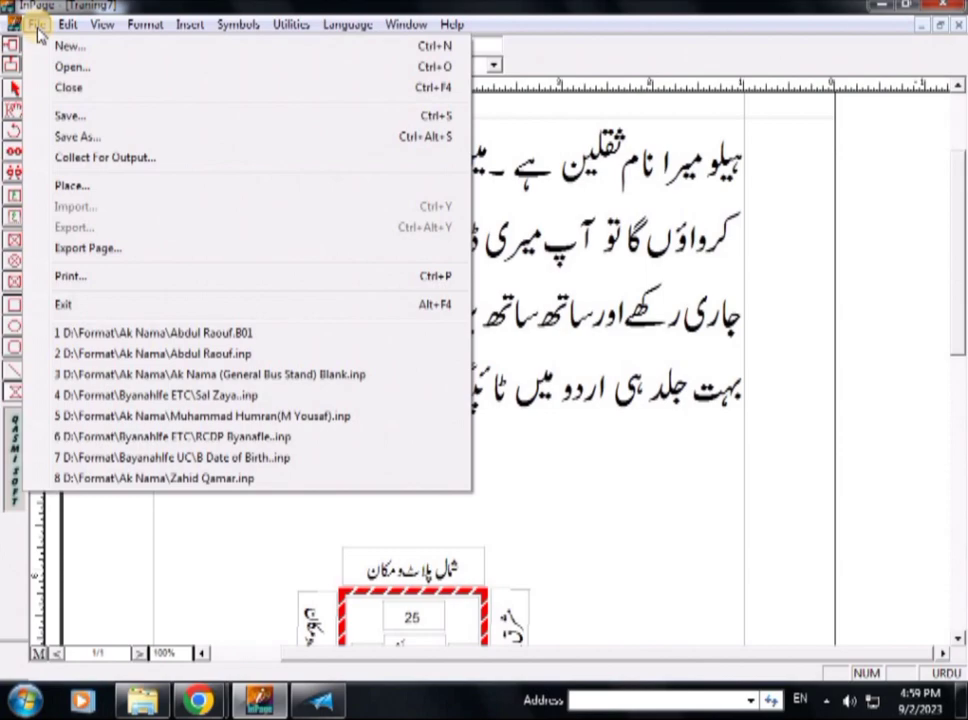
left_click(68, 278)
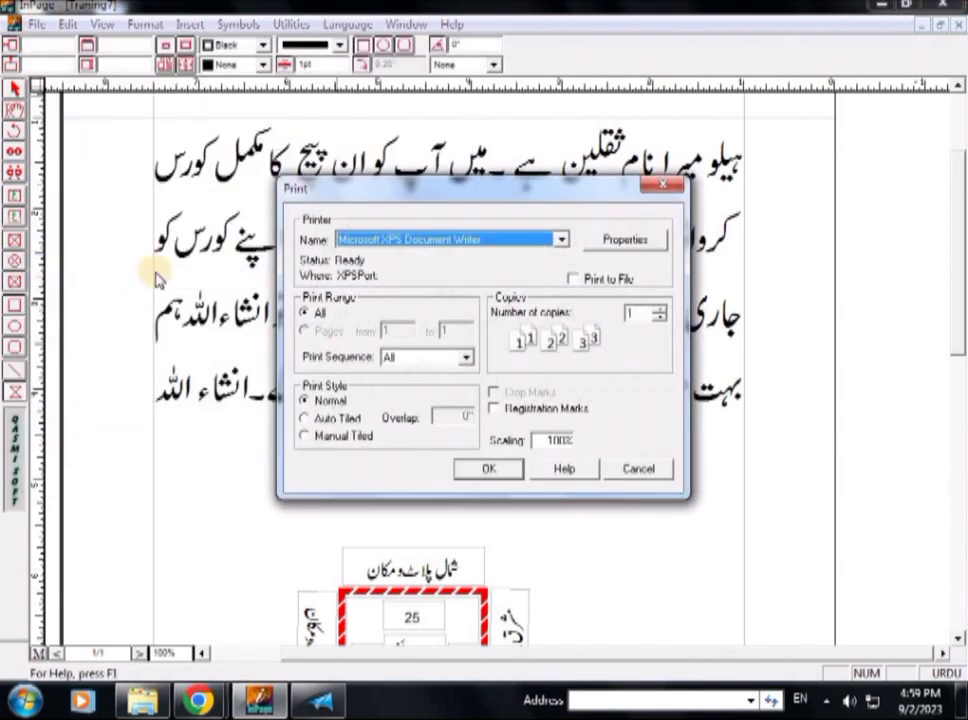
left_click(562, 240)
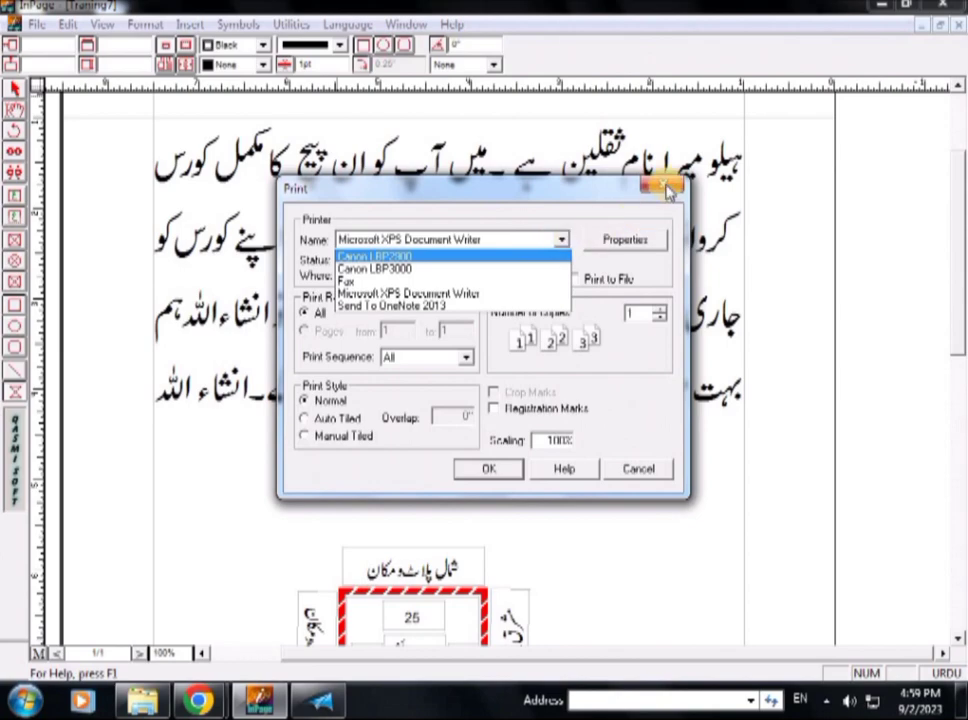
left_click(392, 271)
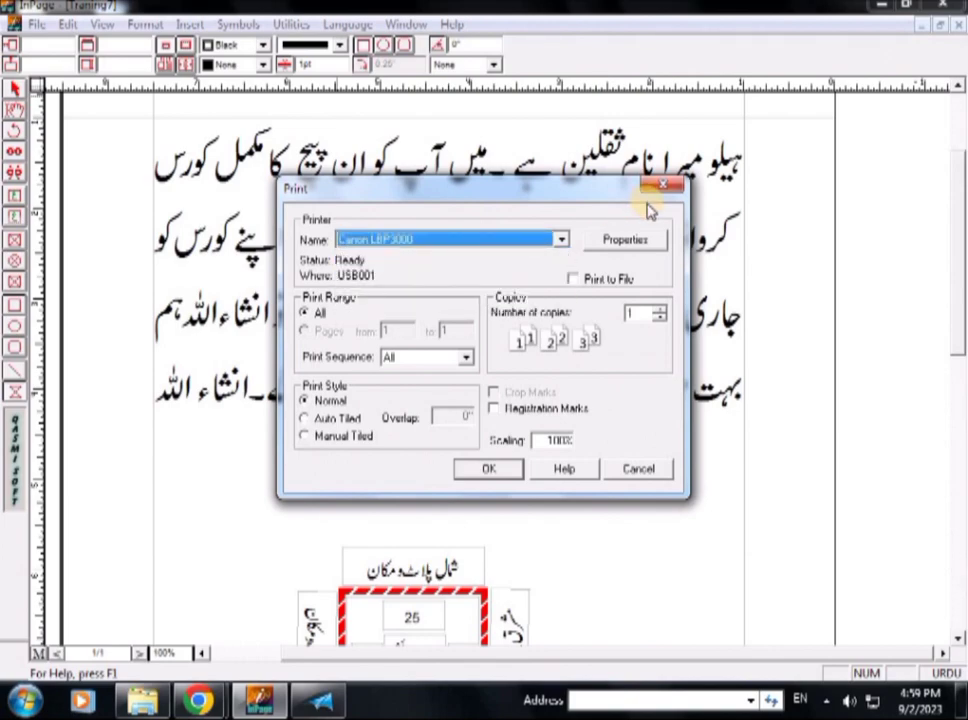
left_click(478, 475)
left_click(557, 387)
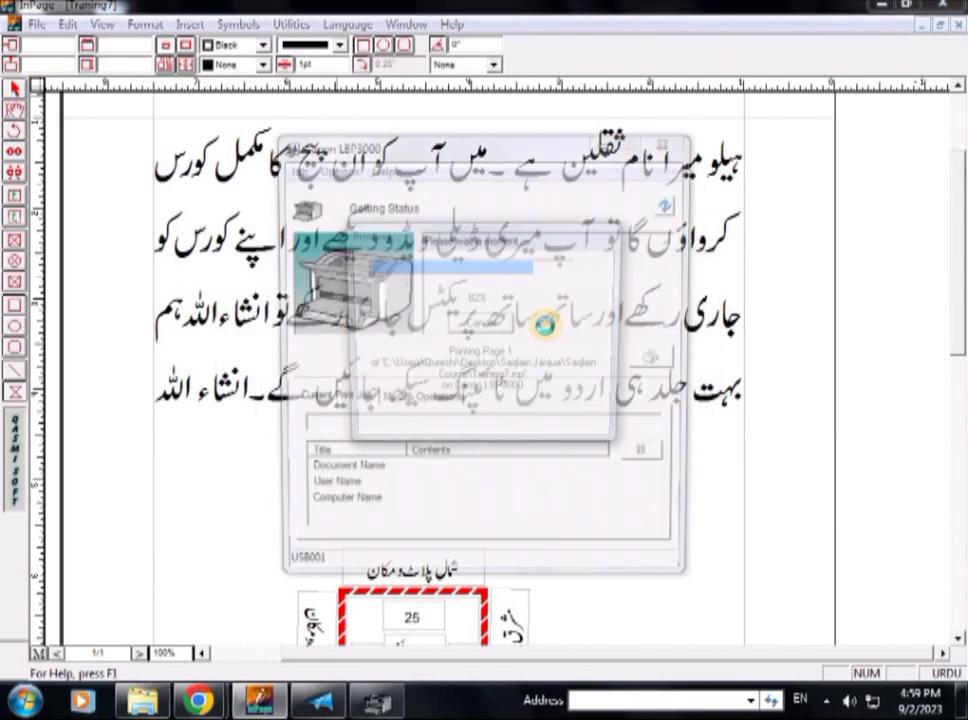